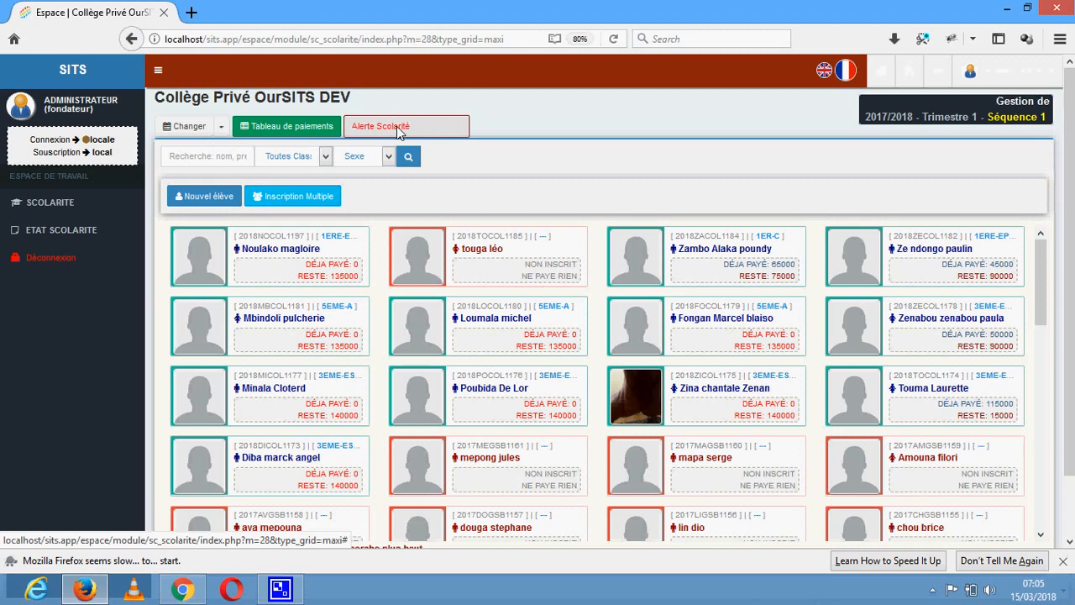
Step: Review the school fee alerts for each instalment, computer room access, laboratory costs and registration, and close the alert window
click(396, 128)
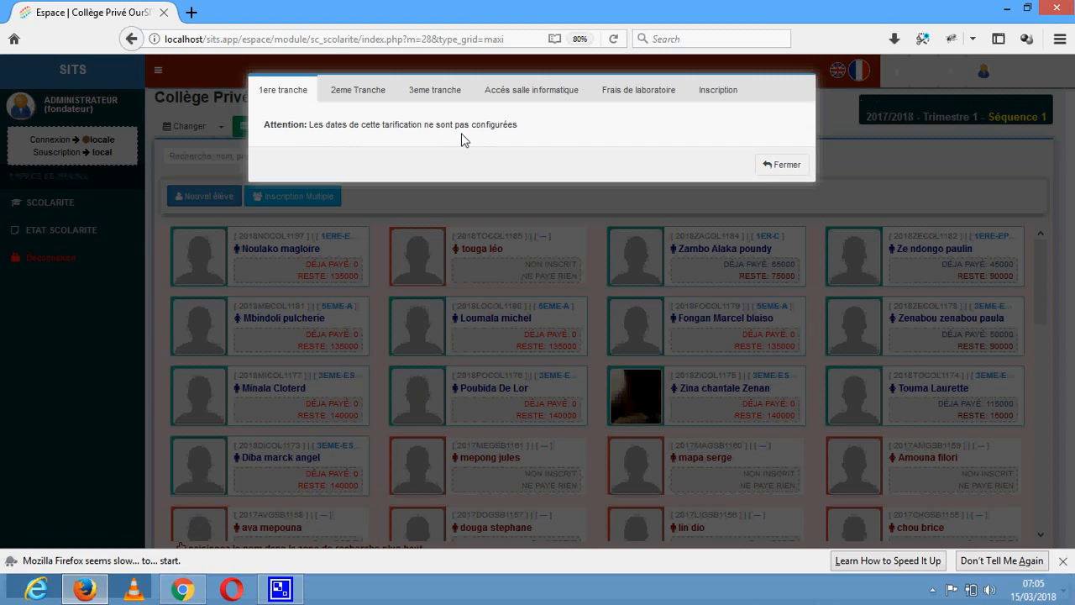
click(353, 96)
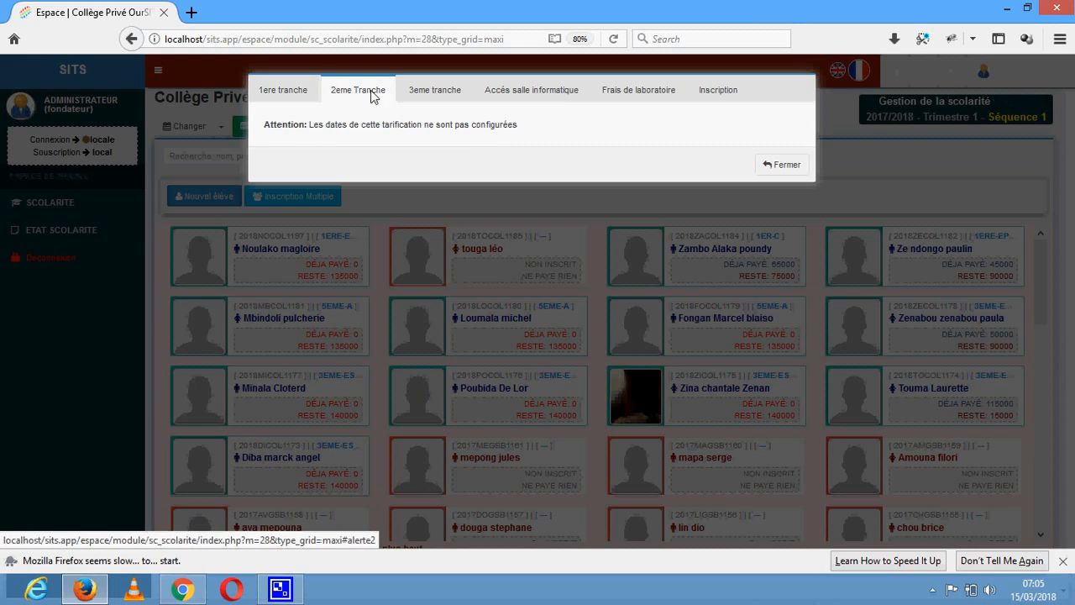
click(437, 90)
click(534, 91)
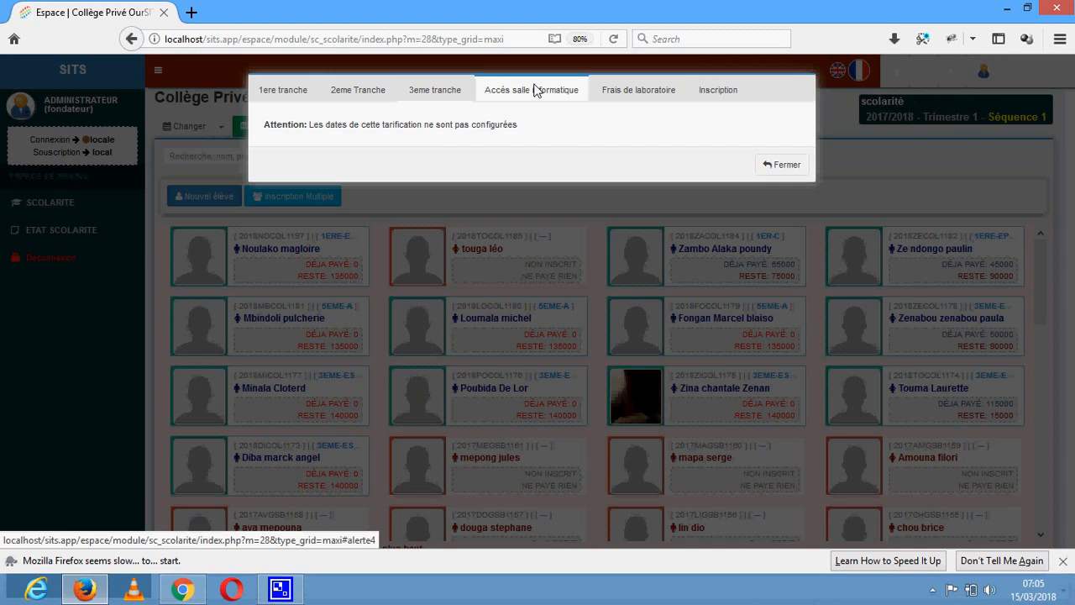
click(622, 93)
click(707, 90)
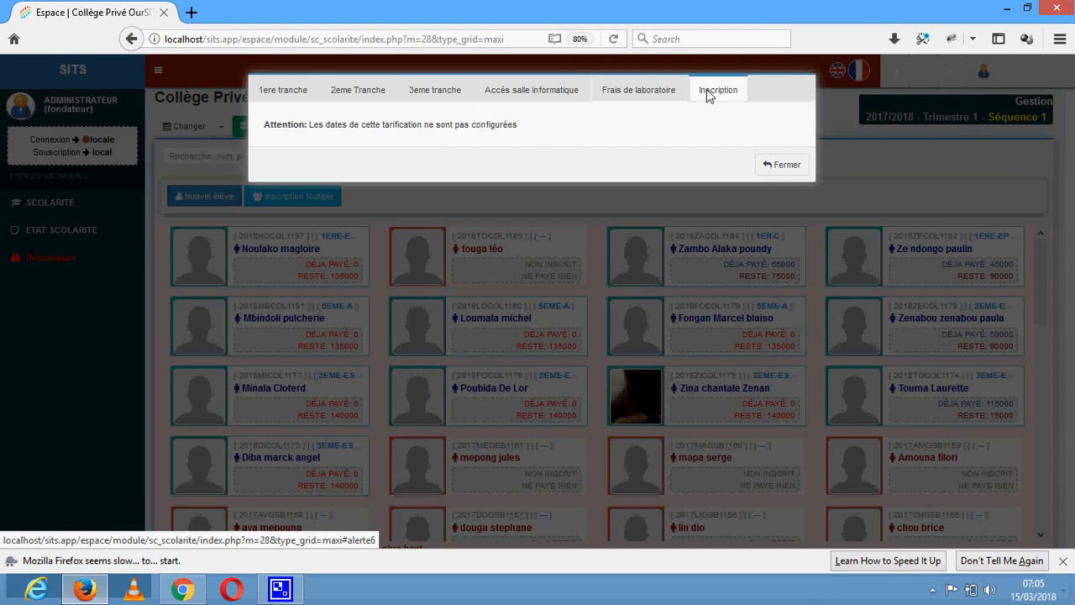
click(284, 93)
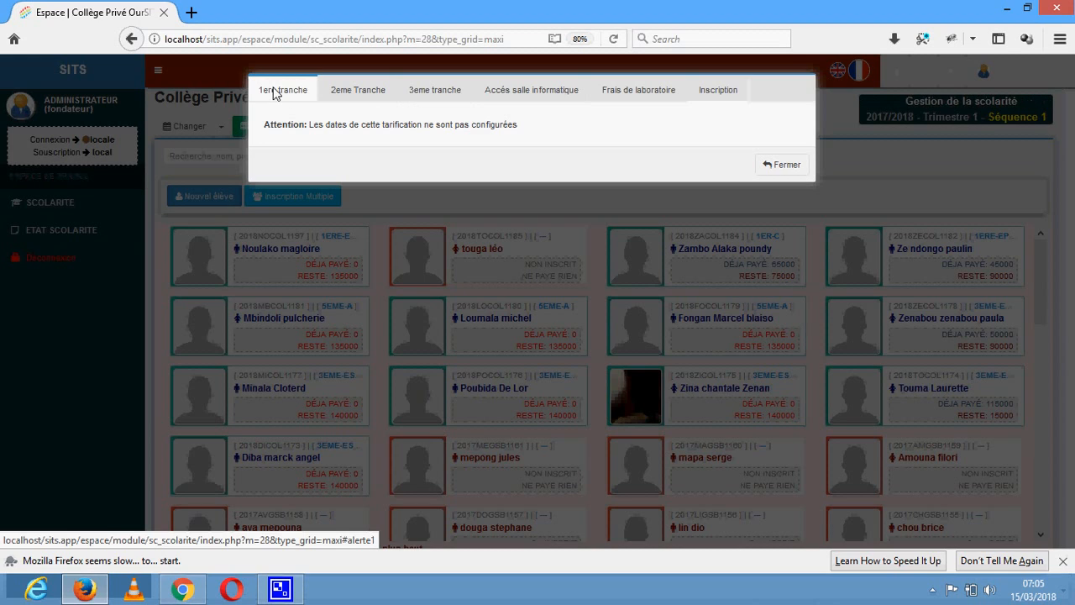
click(422, 232)
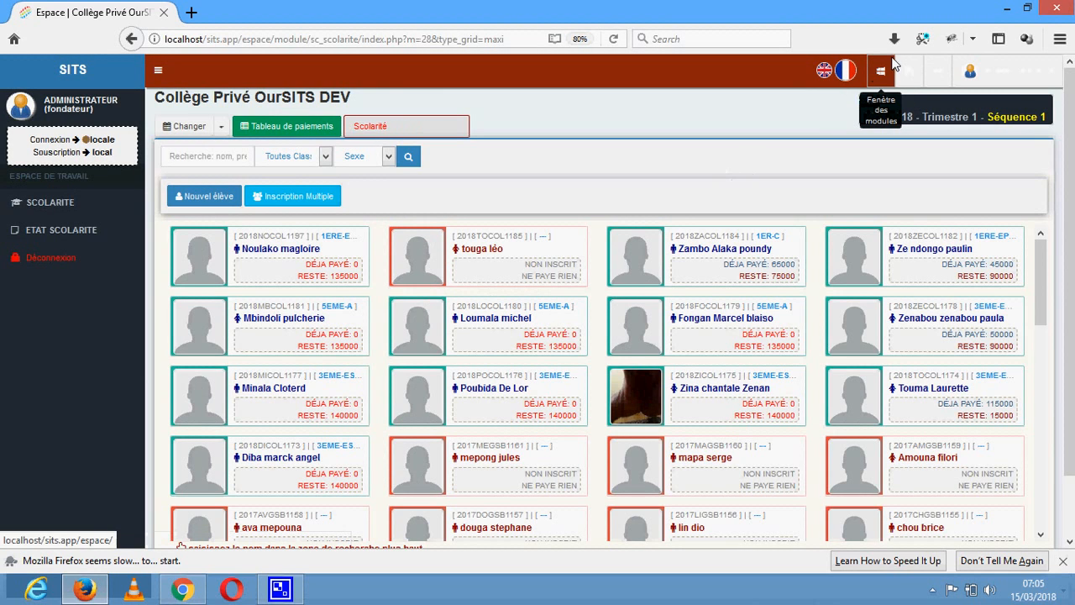
Step: Open the modules window in a new browser tab and switch to it
right_click(880, 72)
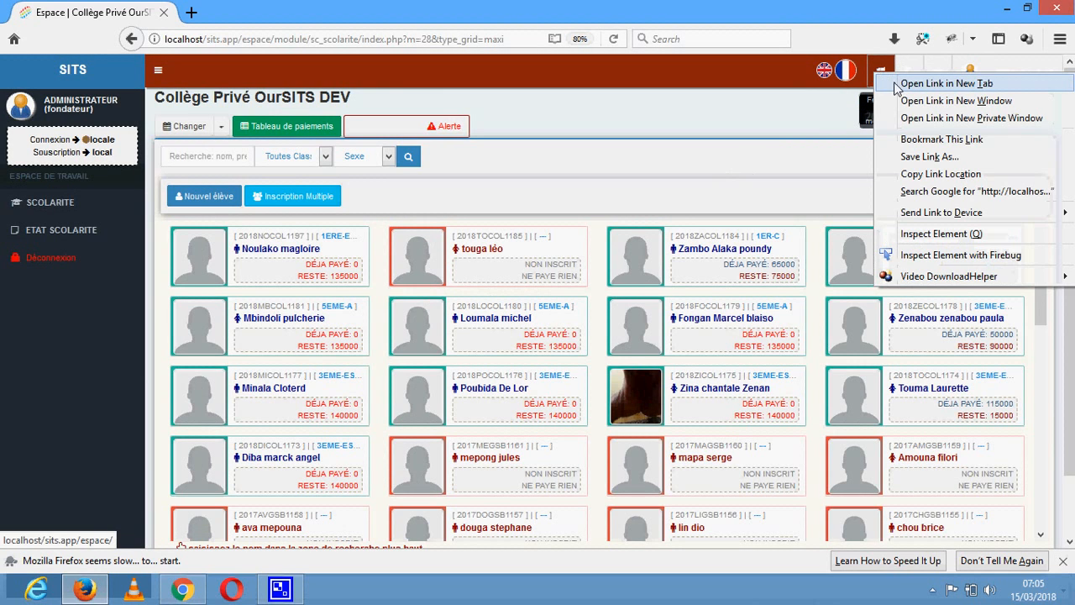
click(904, 85)
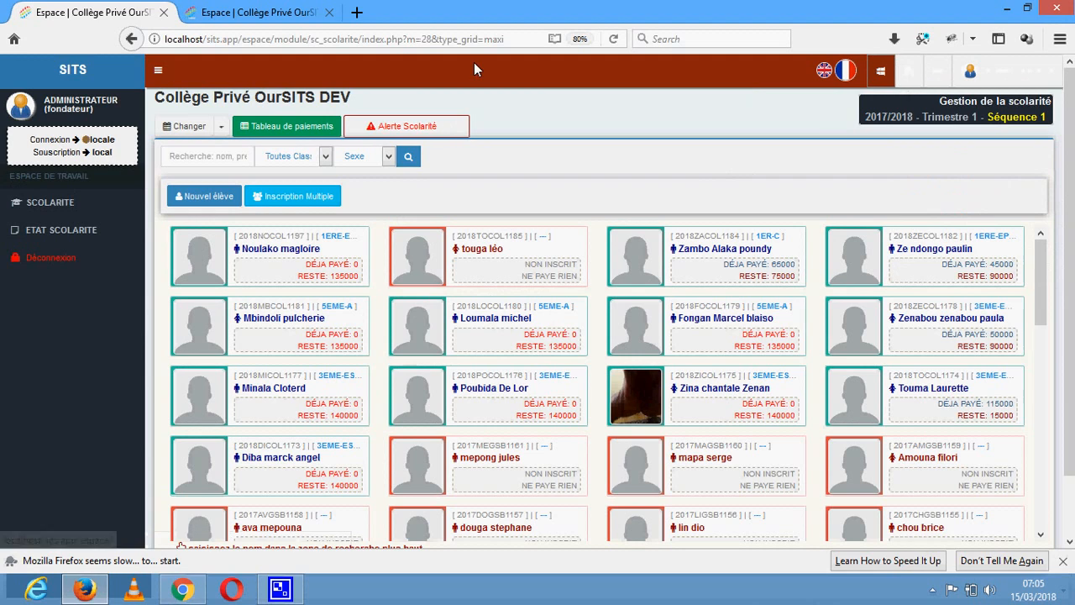
click(250, 21)
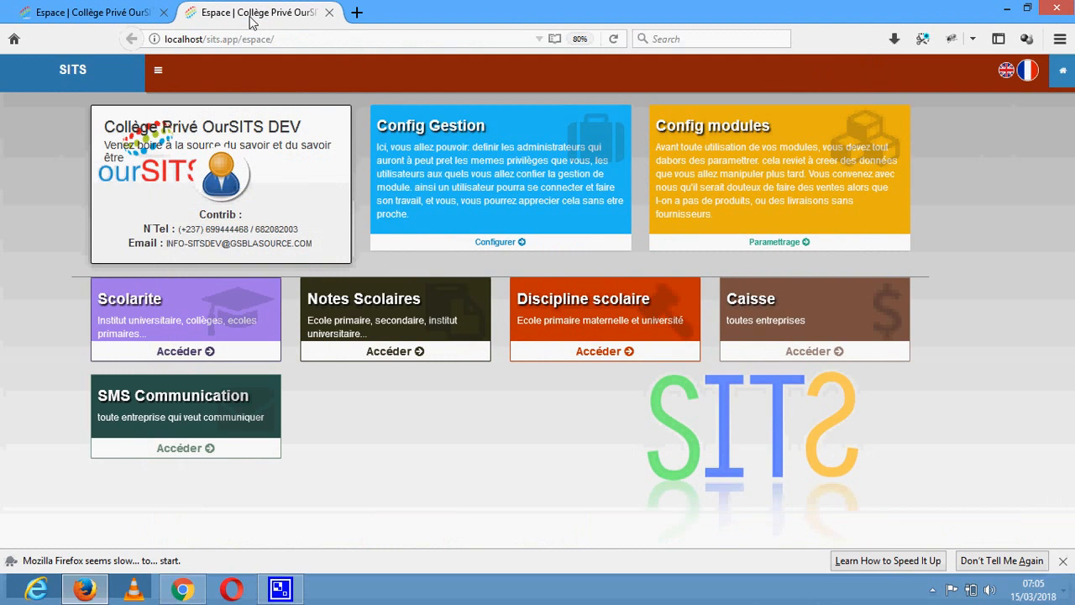
Step: Open the Scolarité parameters in the module configuration and display the list of required fees under Tarifications
click(793, 241)
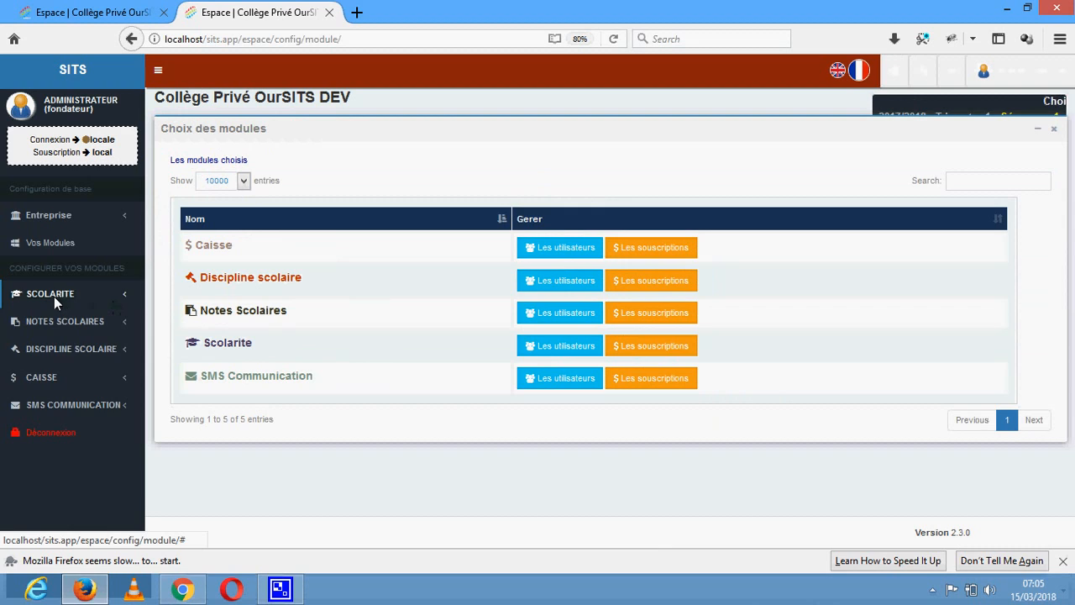
click(50, 295)
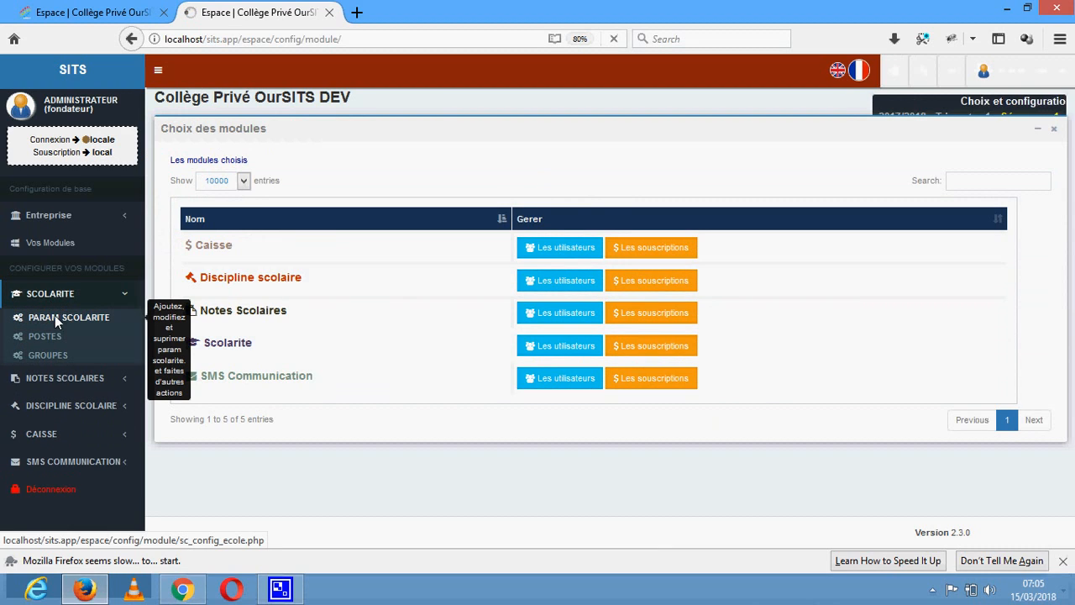
click(55, 317)
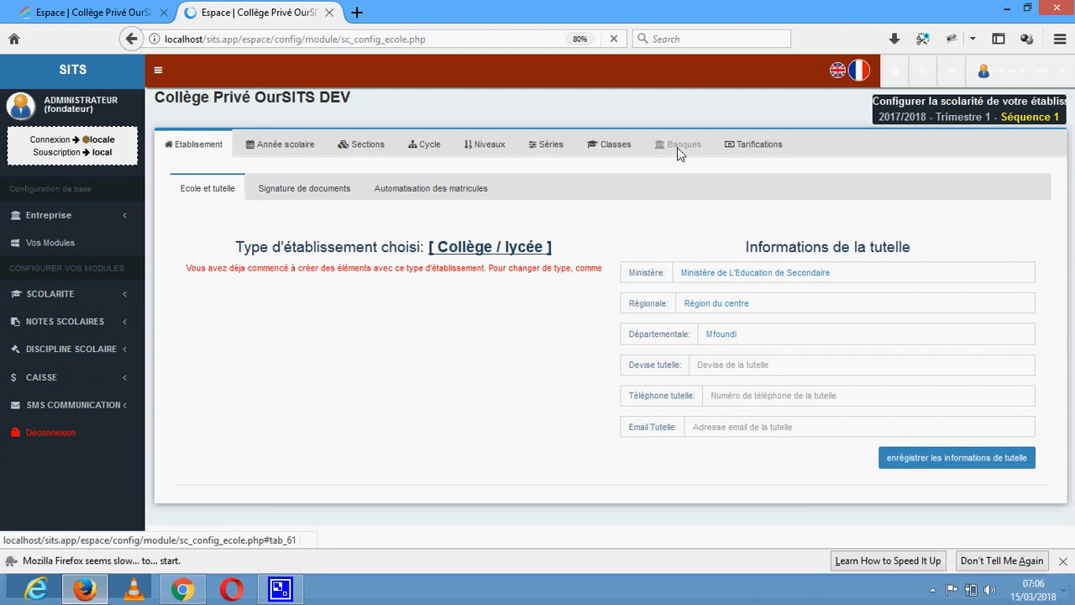
click(750, 147)
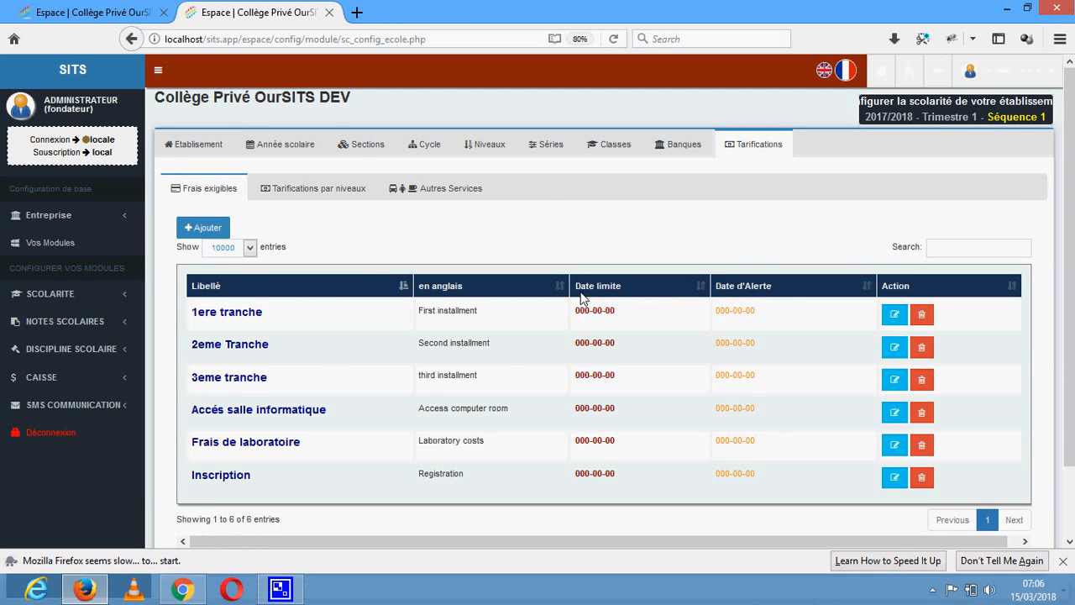
Step: Open the 1ere tranche fee for editing and set the year of its payment deadline to 2018
scroll(584, 299, down, 1)
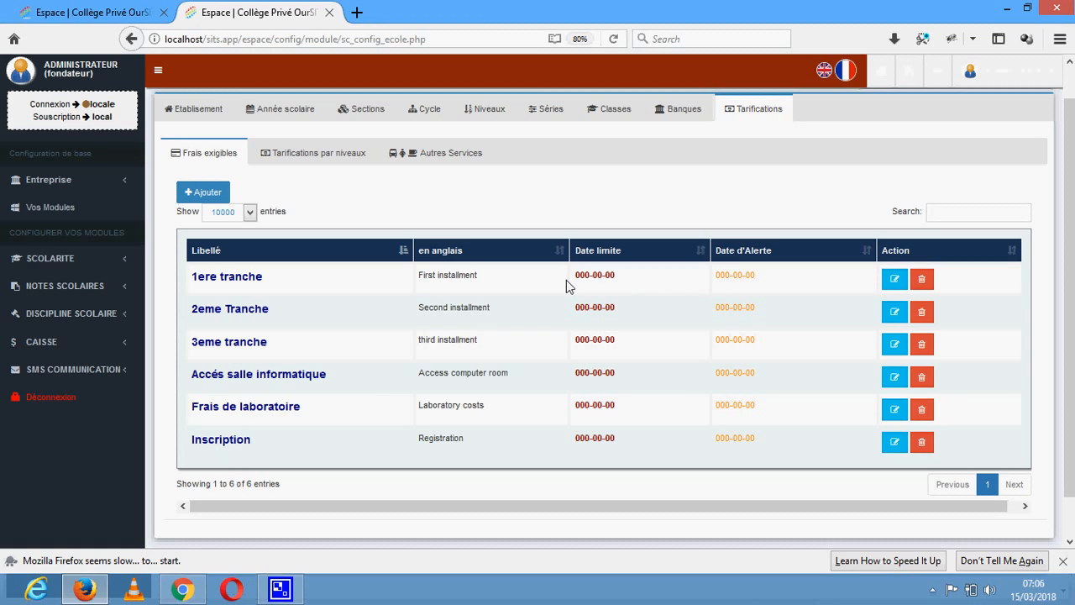
click(896, 280)
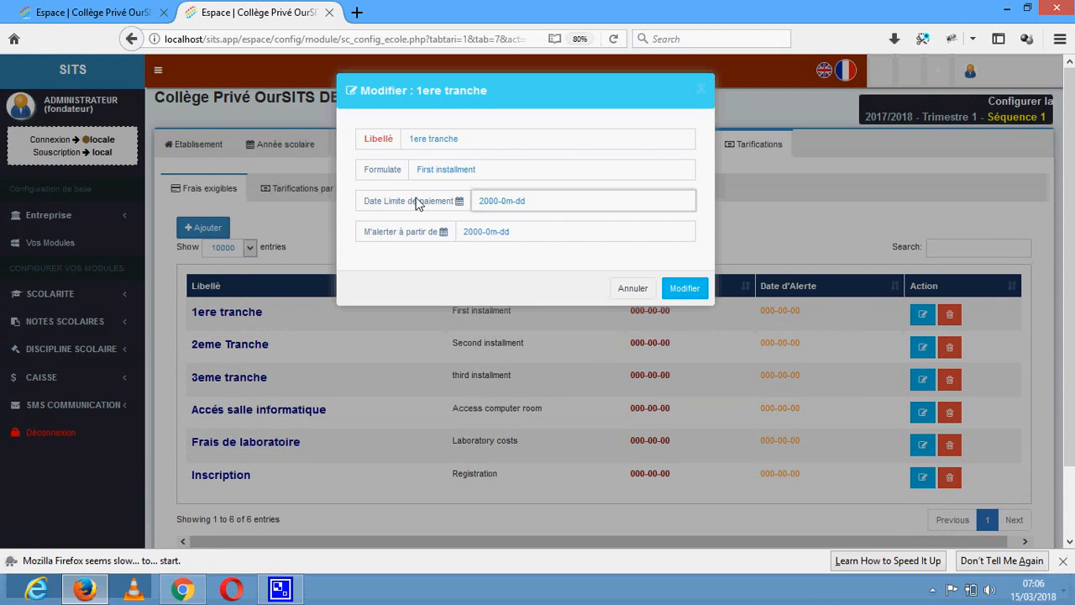
click(509, 203)
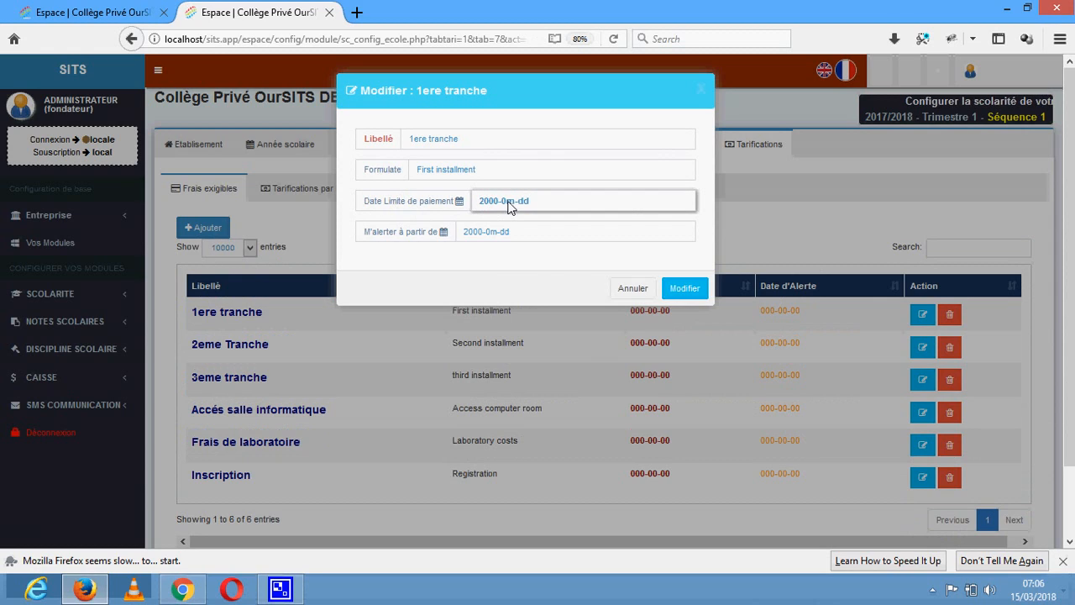
click(481, 203)
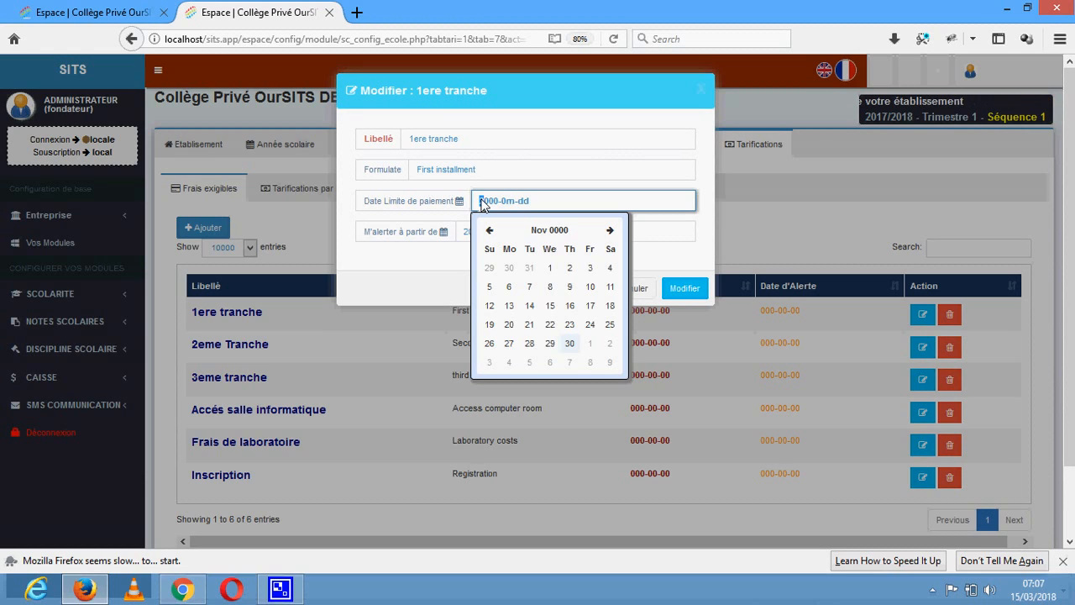
text(20)
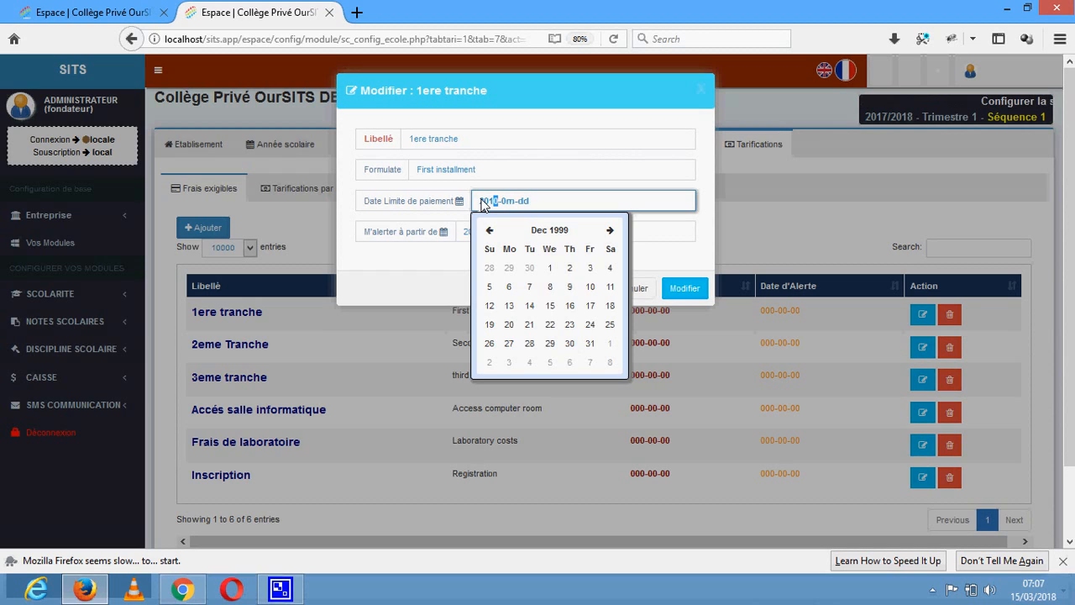
text(1)
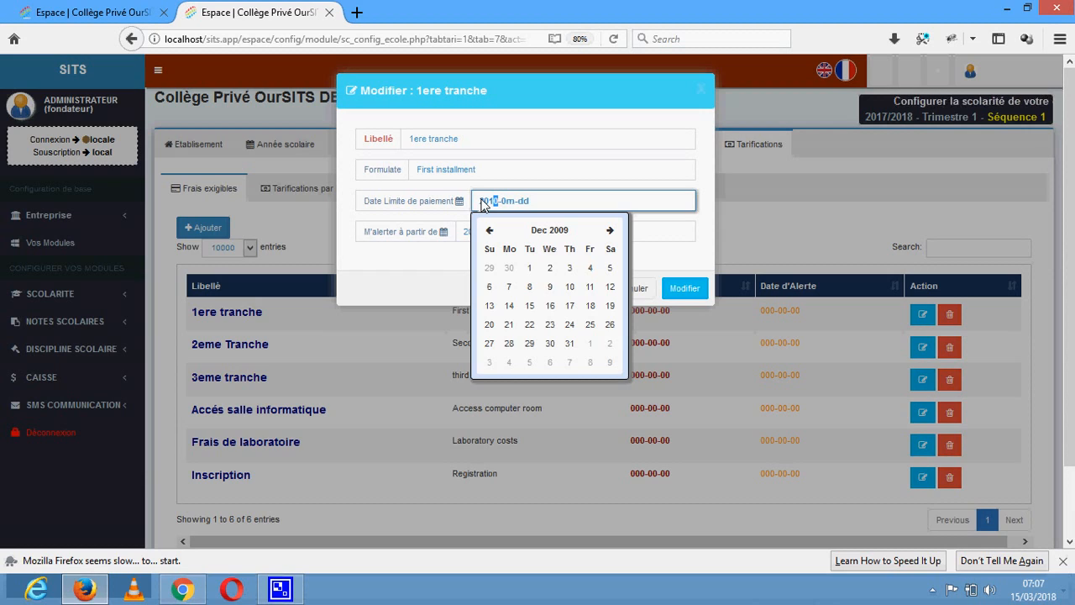
text(8)
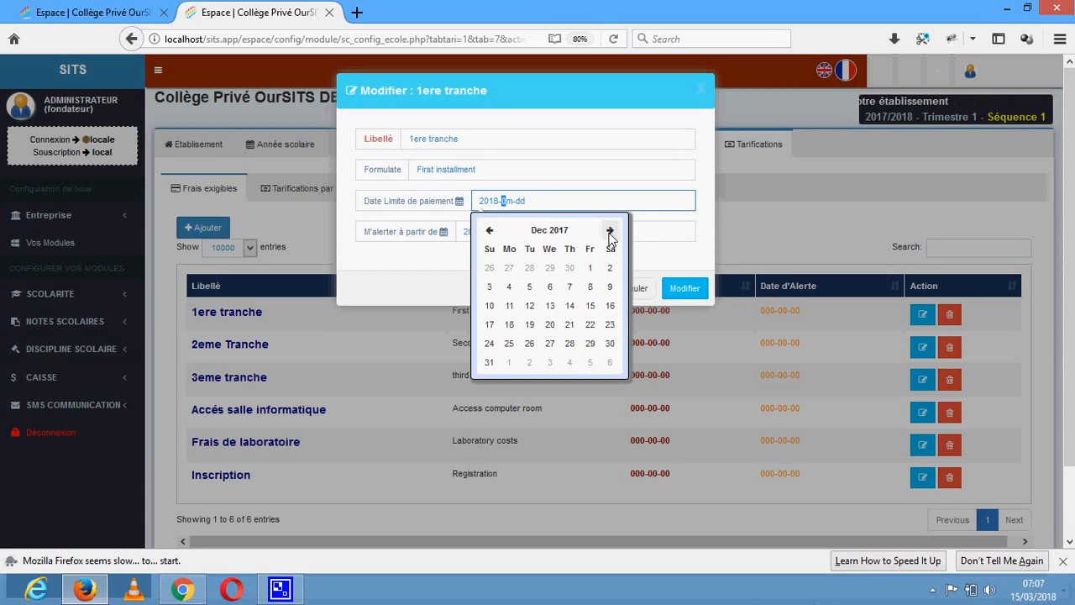
Step: Pick 31 March 2017 in the calendar as the payment deadline of the 1ere tranche
click(490, 231)
click(491, 230)
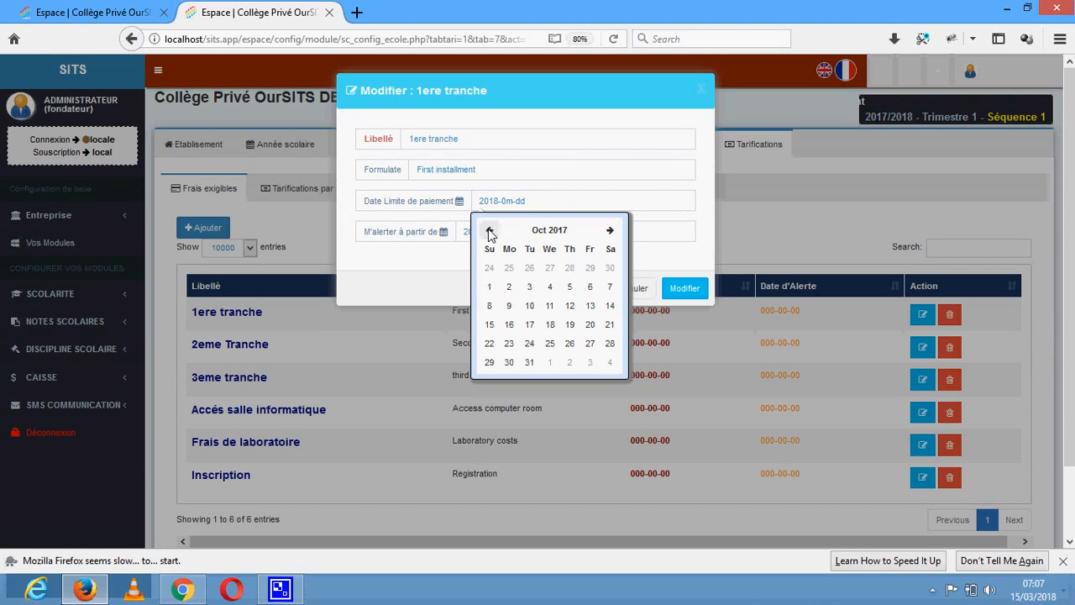
click(490, 231)
click(491, 231)
click(491, 231)
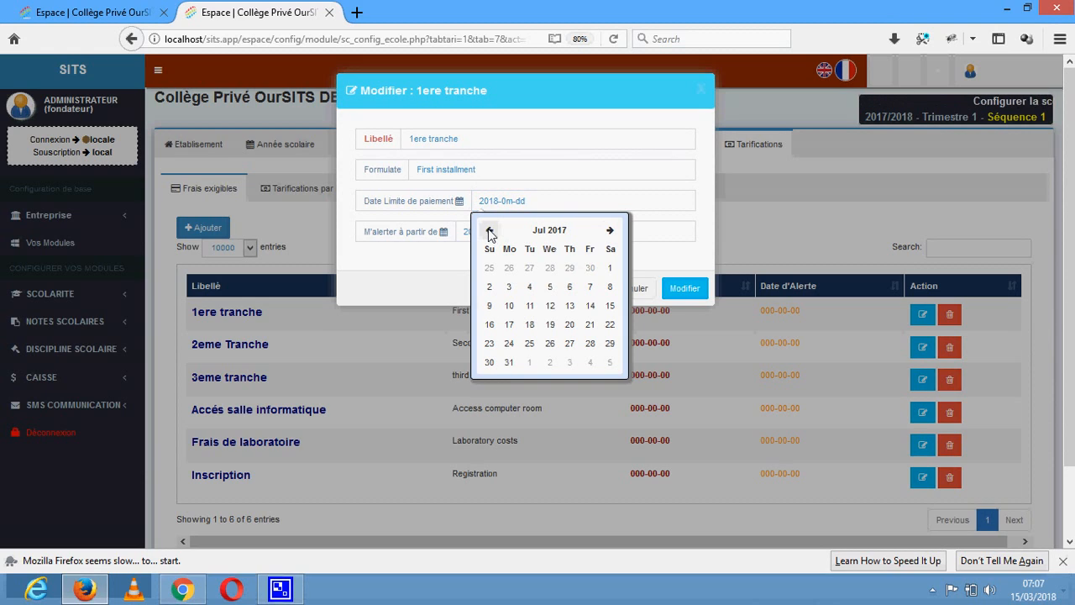
click(490, 231)
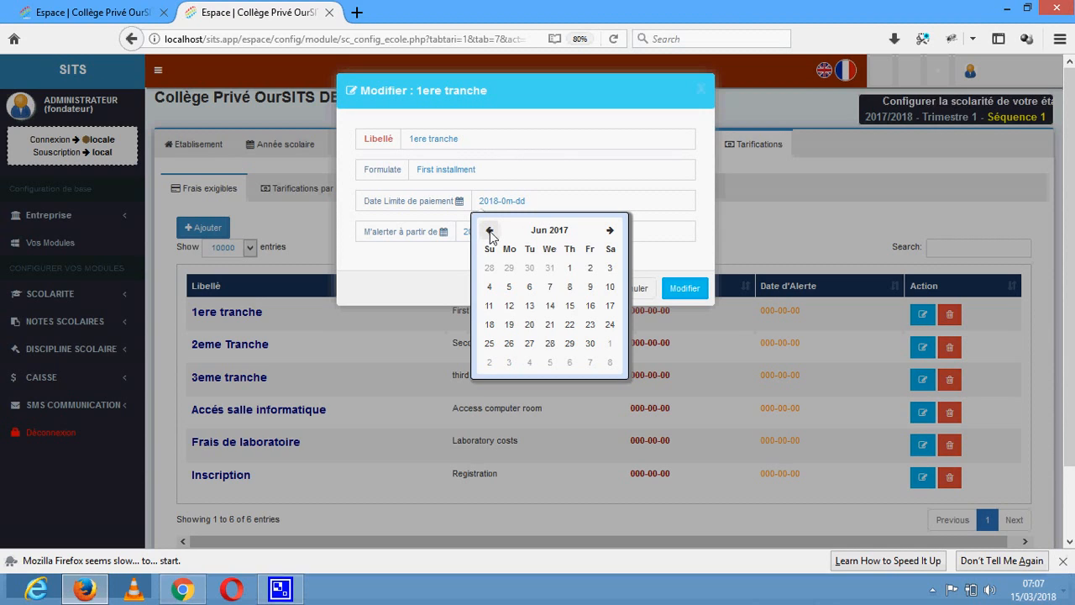
click(491, 231)
click(490, 231)
click(490, 231)
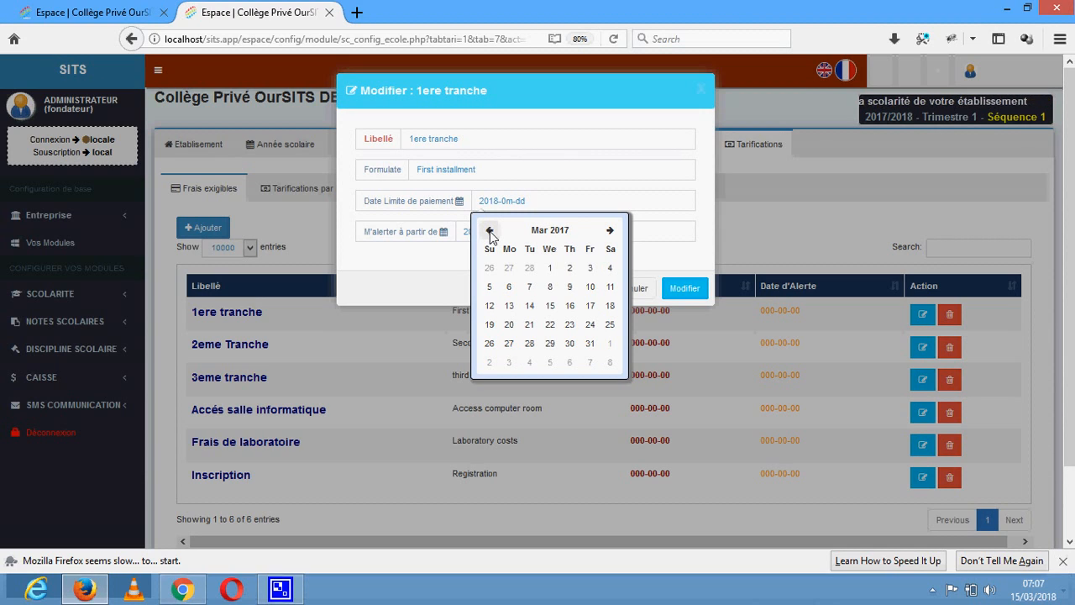
click(491, 232)
click(611, 232)
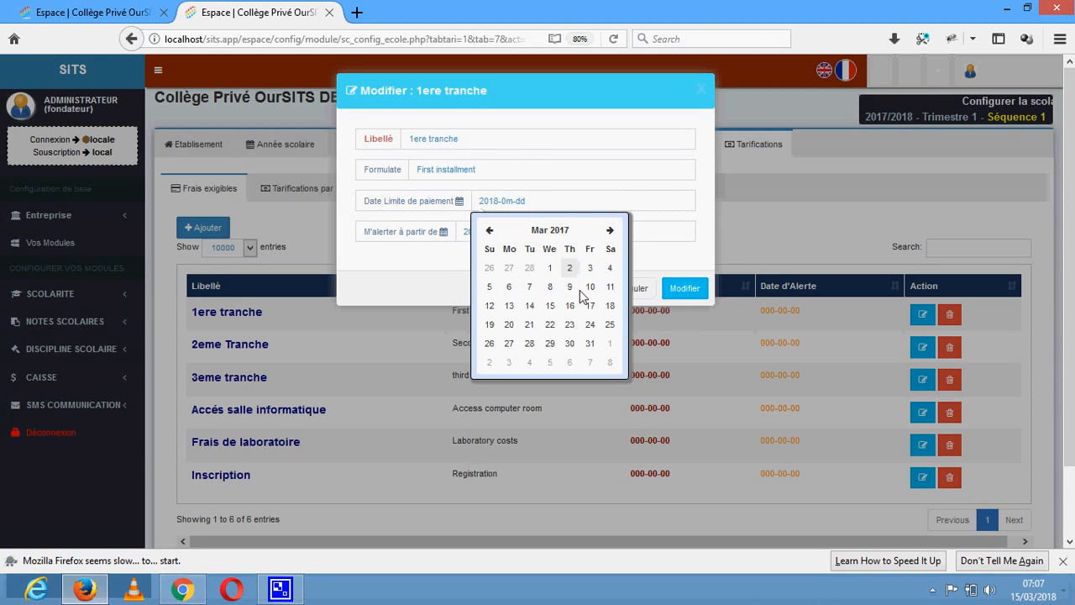
click(590, 343)
Step: Correct the year of the 1ere tranche payment deadline to 2018
click(473, 235)
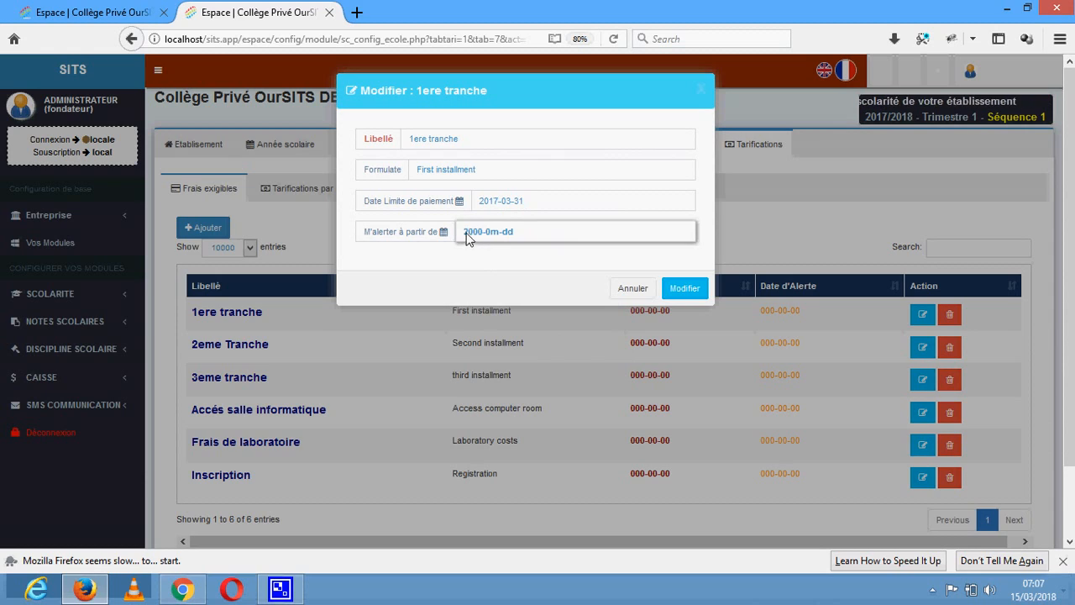
click(501, 204)
click(498, 206)
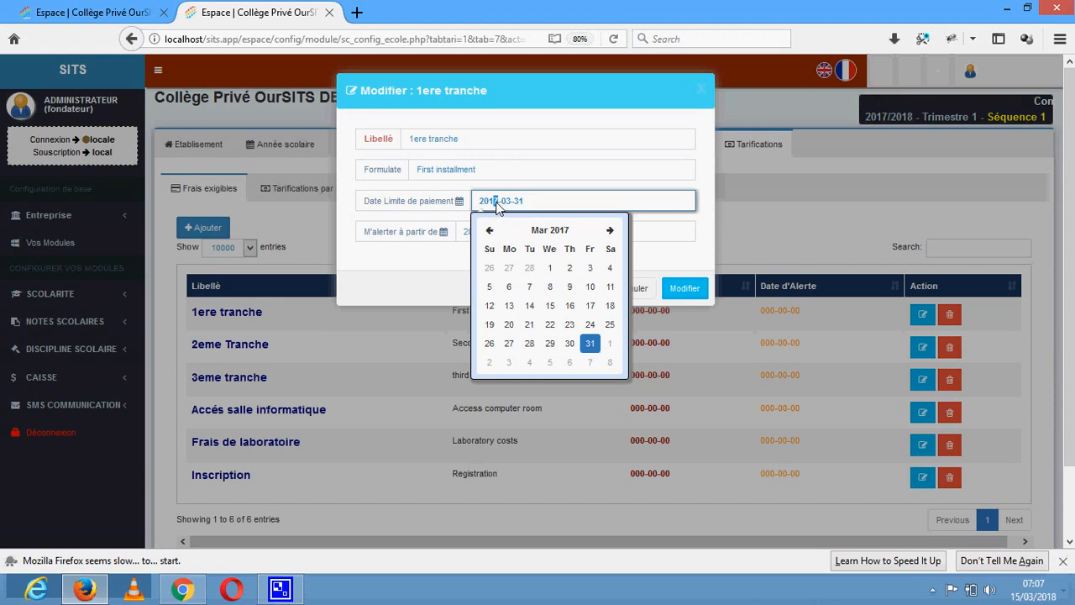
key(Delete)
text(8)
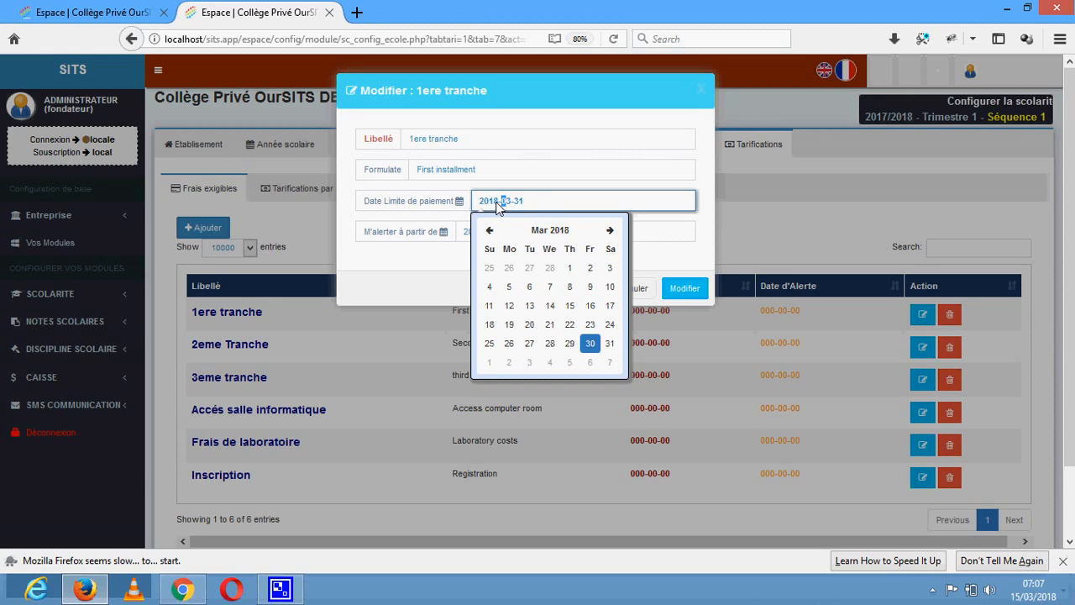
click(423, 262)
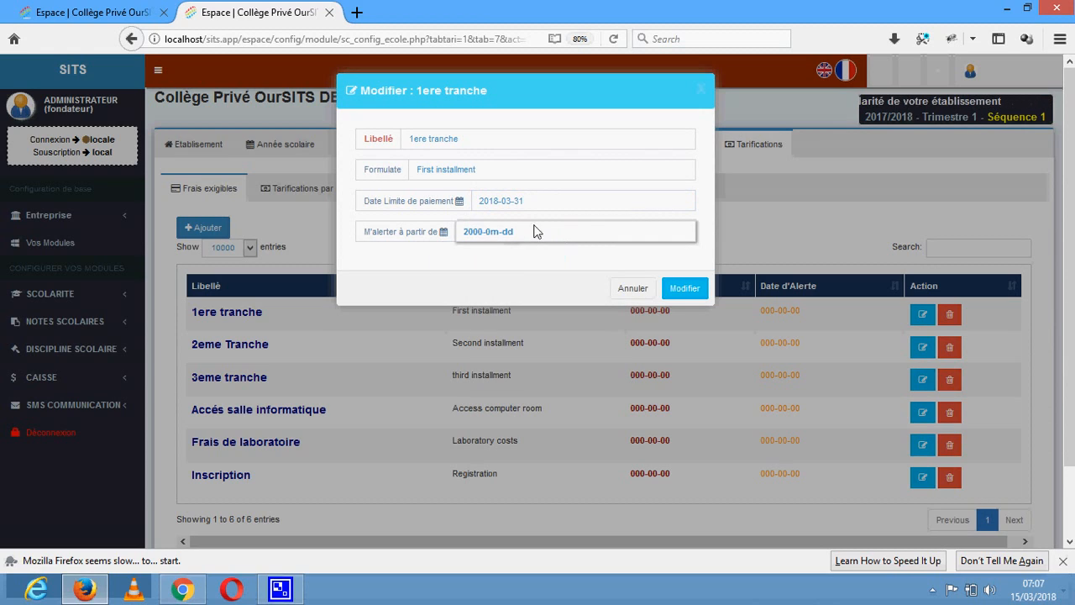
Step: Copy the payment deadline into the alert start date of the 1ere tranche and change that date to 2018-03-11
drag(543, 202, 461, 205)
key(ctrl+c)
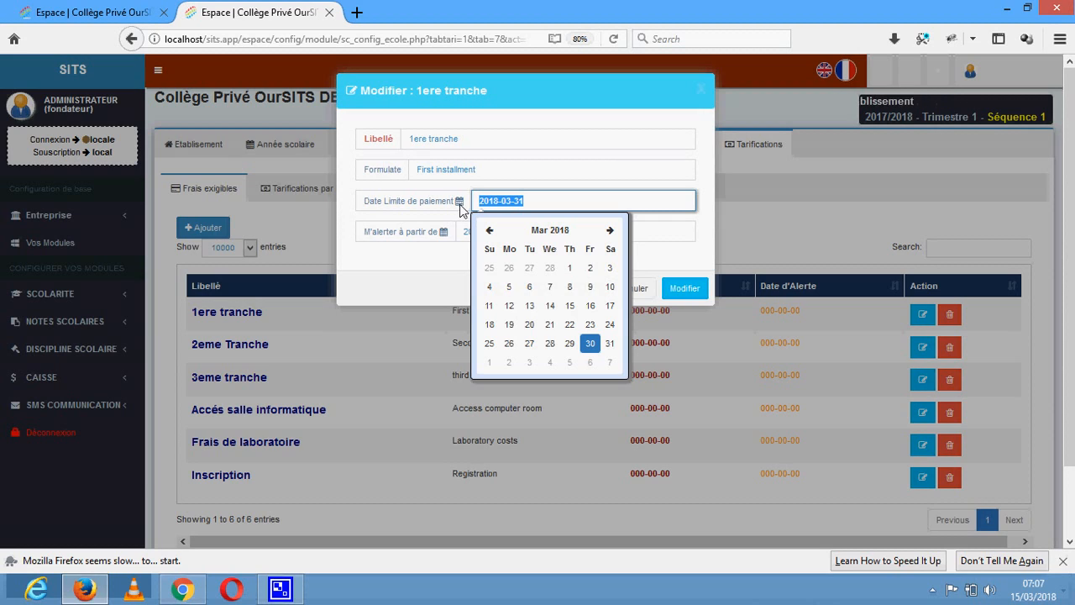
click(448, 274)
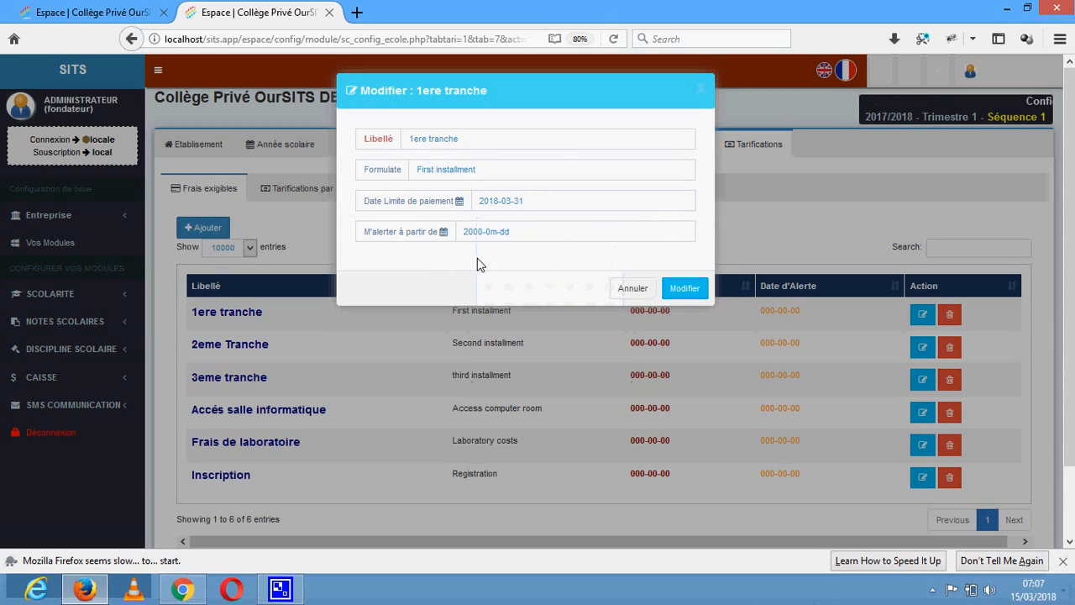
click(489, 239)
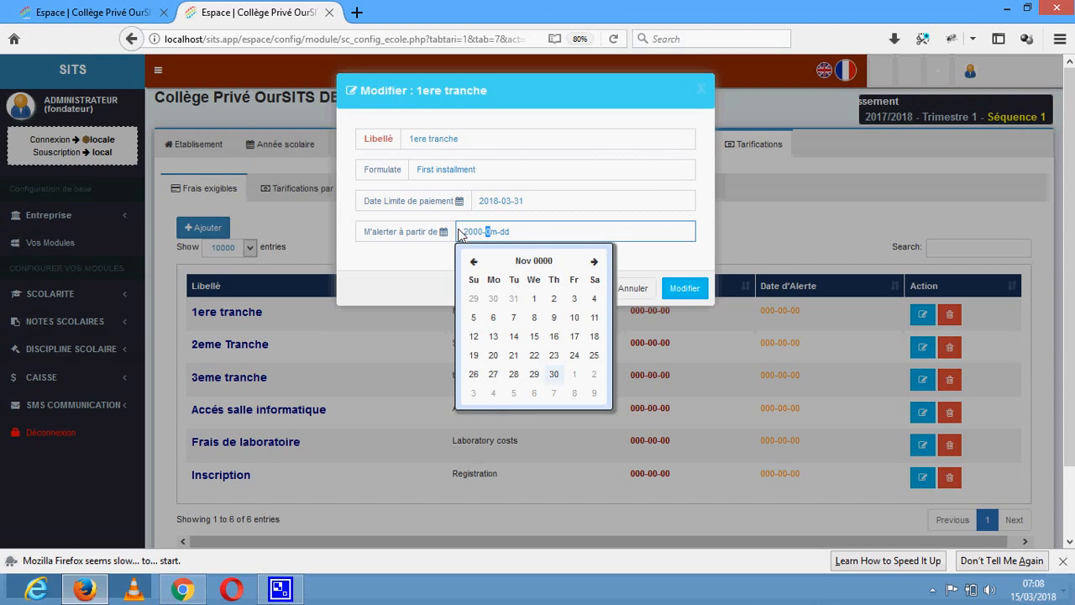
drag(516, 236, 460, 236)
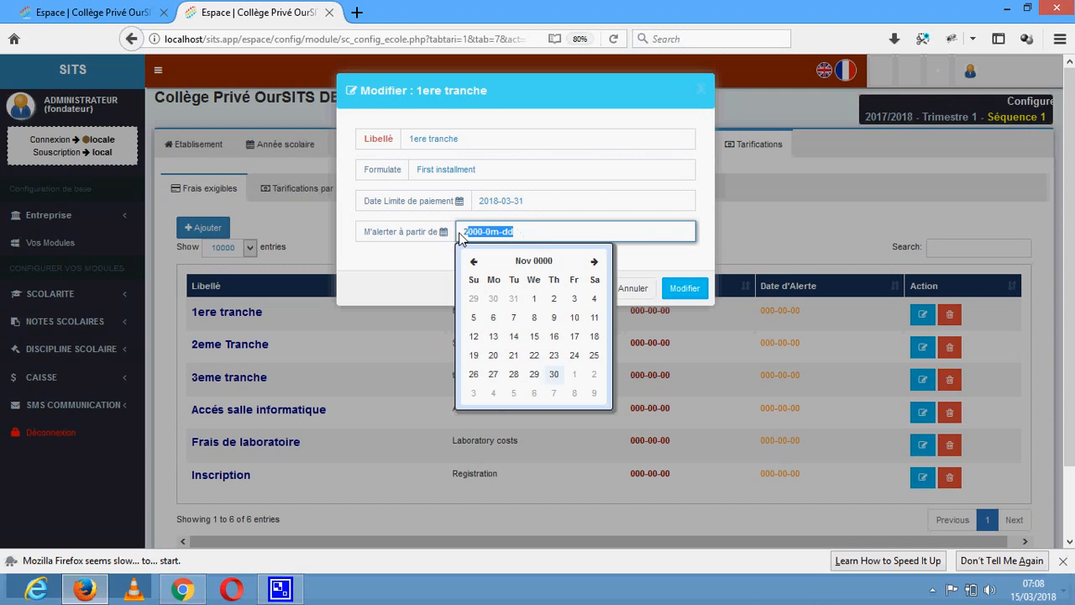
key(ctrl+v)
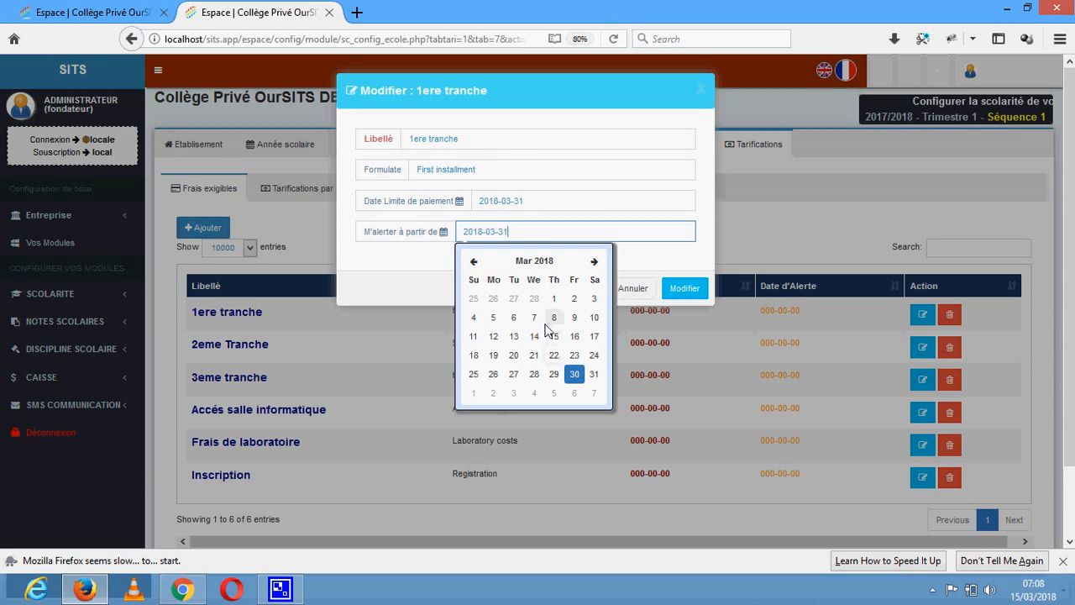
click(475, 336)
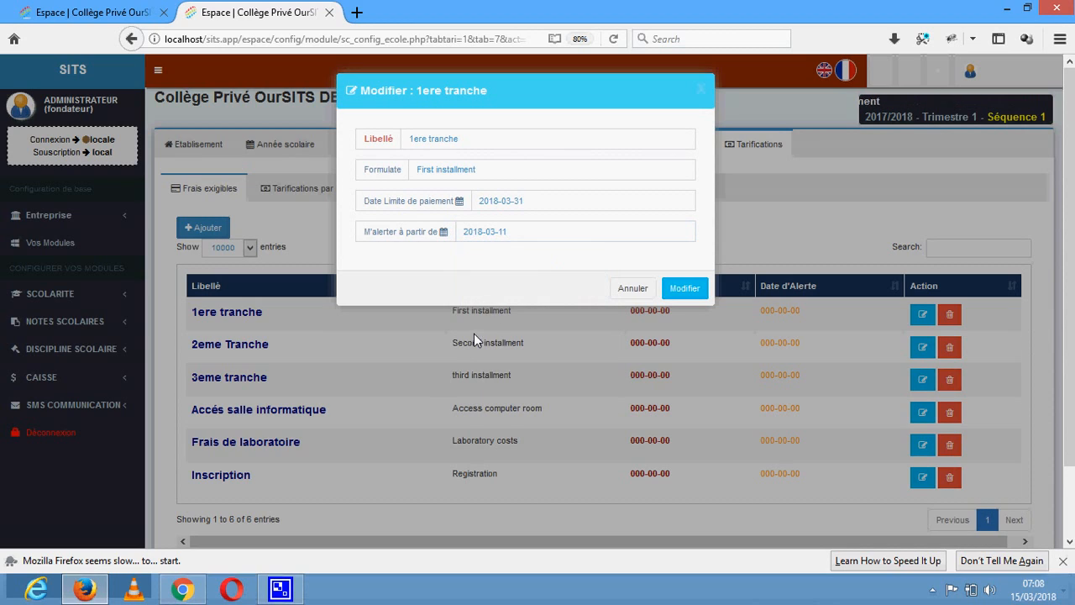
Step: Review the alert start date and payment deadline of the 1ere tranche and save the changes to the fee
click(502, 234)
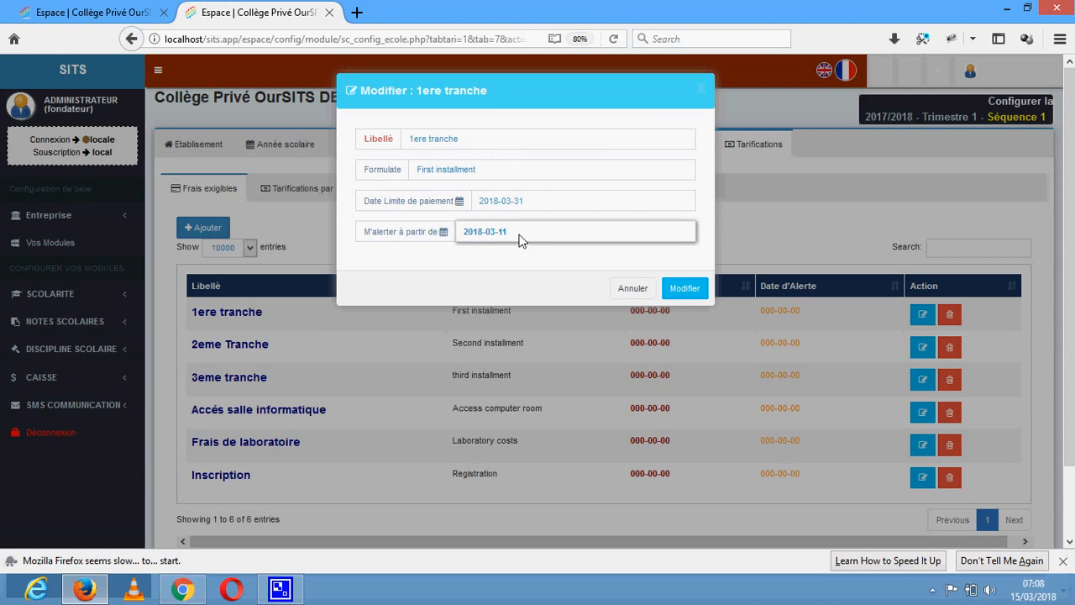
click(503, 236)
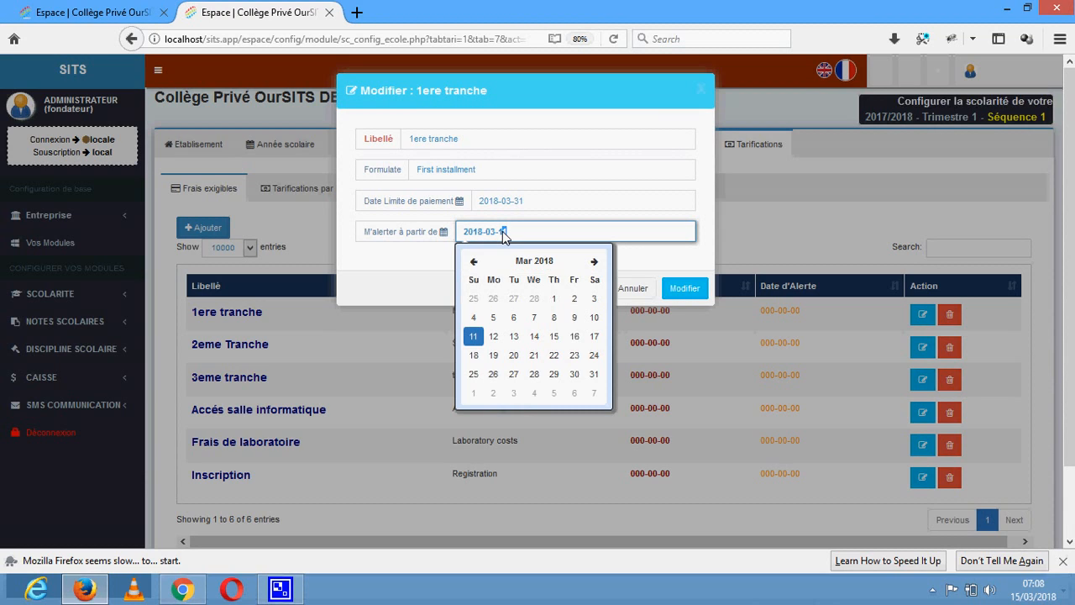
click(410, 263)
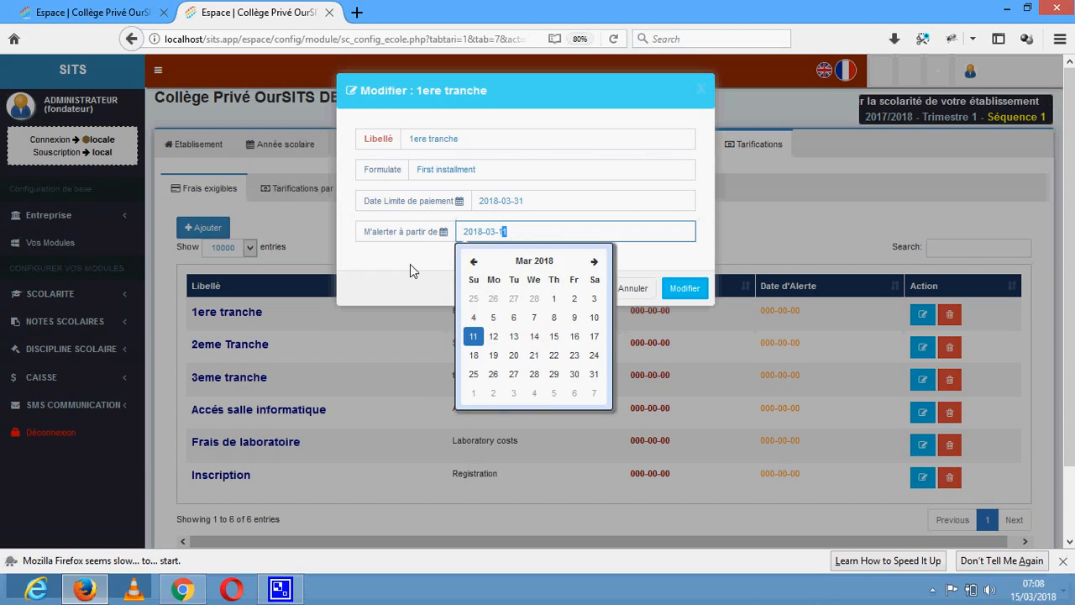
click(502, 239)
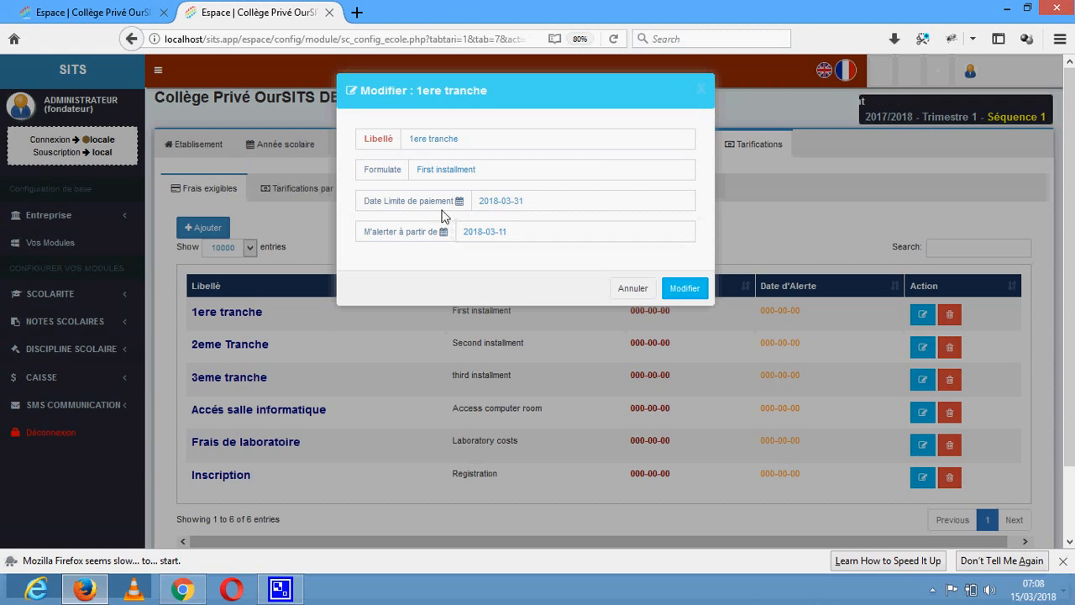
click(514, 202)
click(686, 289)
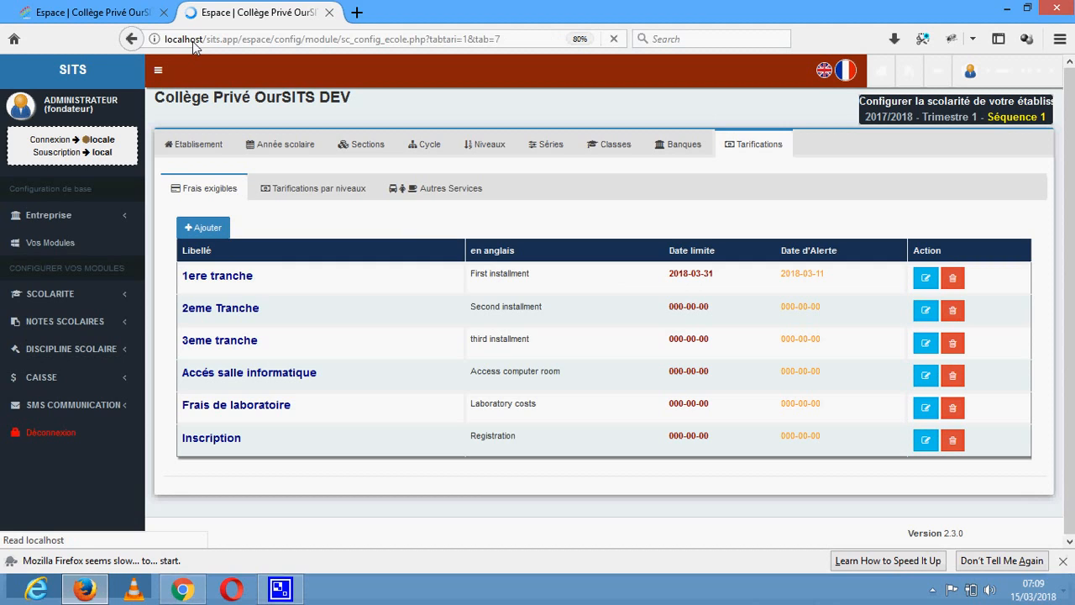
Step: Reload the Scolarité student list in its already open page, allowing camera access and dismissing the webcam error
click(79, 15)
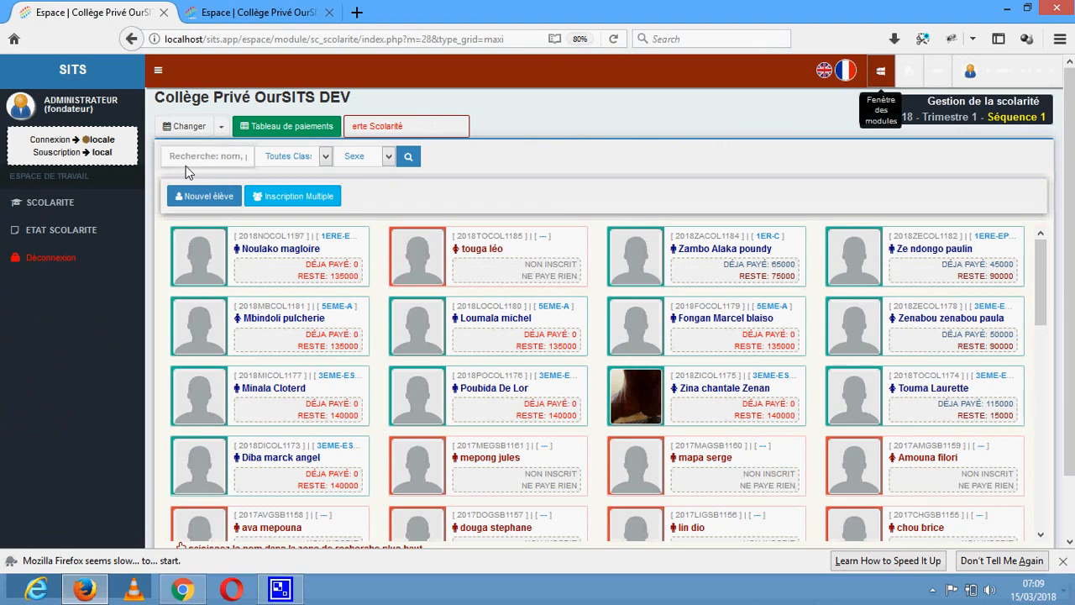
click(33, 199)
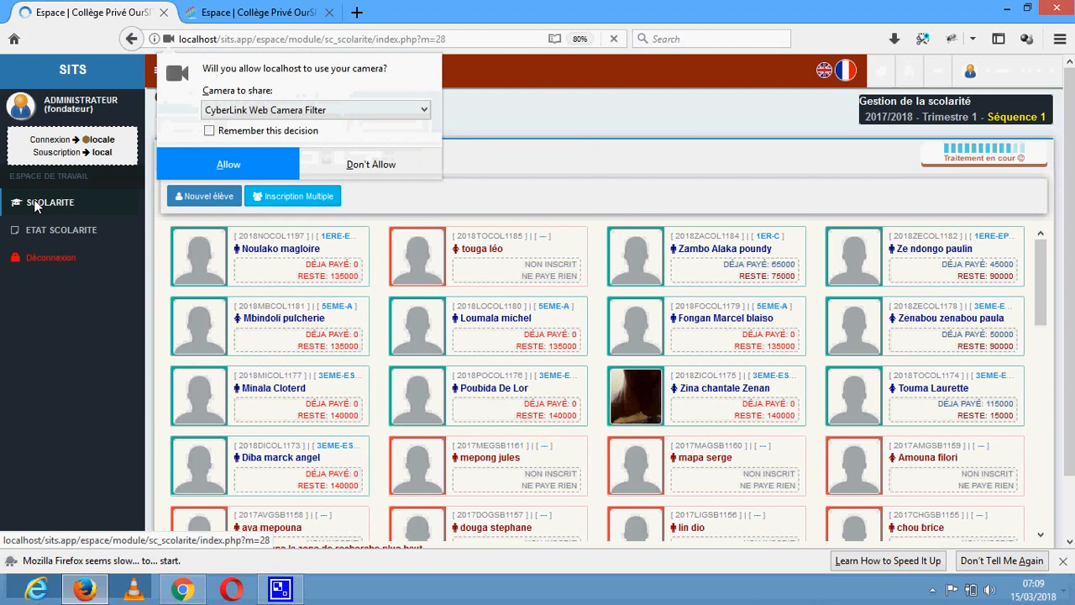
click(235, 165)
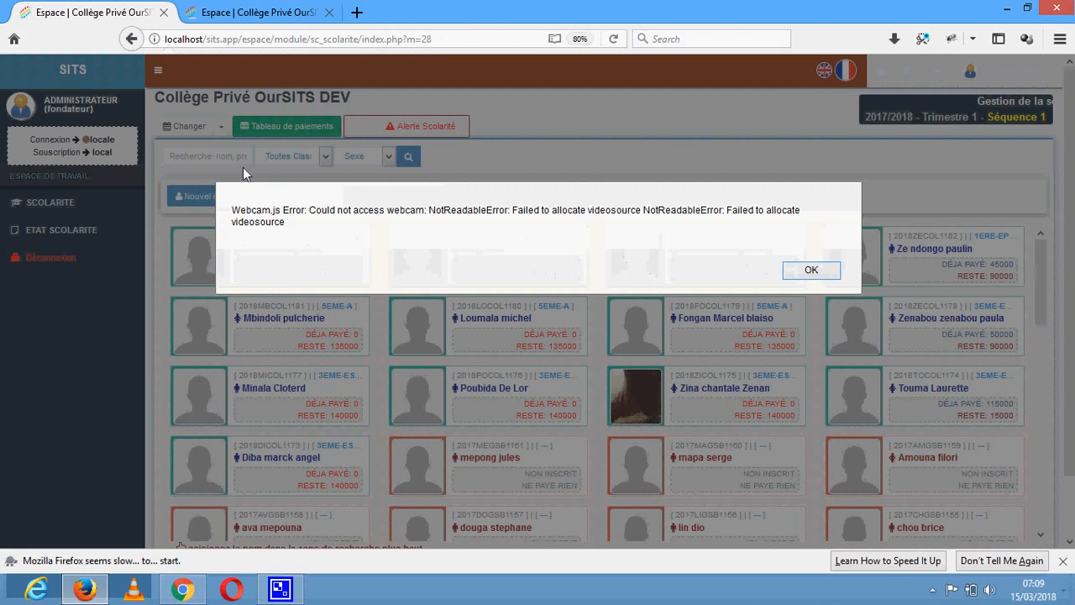
click(822, 272)
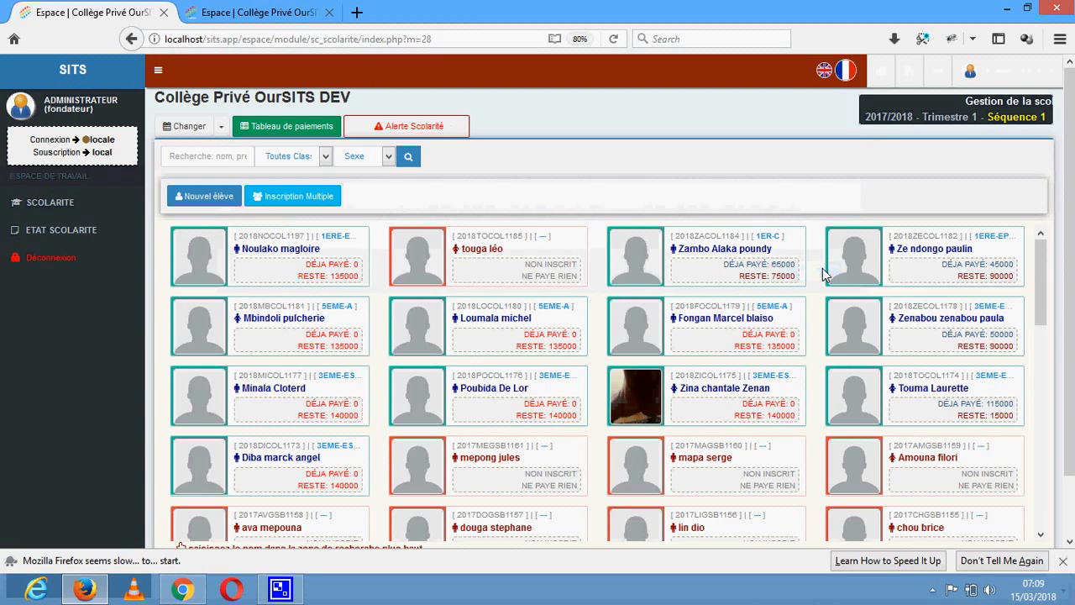
Step: Examine the 1ere tranche payment figures of classes 1er-C and 3eme-Esp-1 in the Alerte Scolarité window and close it
click(419, 130)
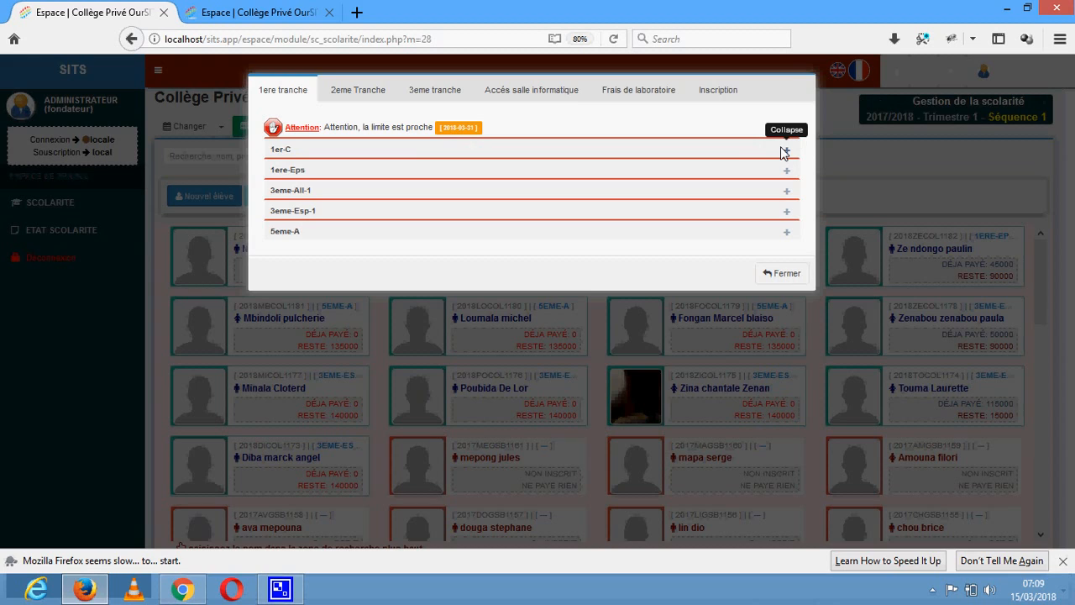
click(784, 151)
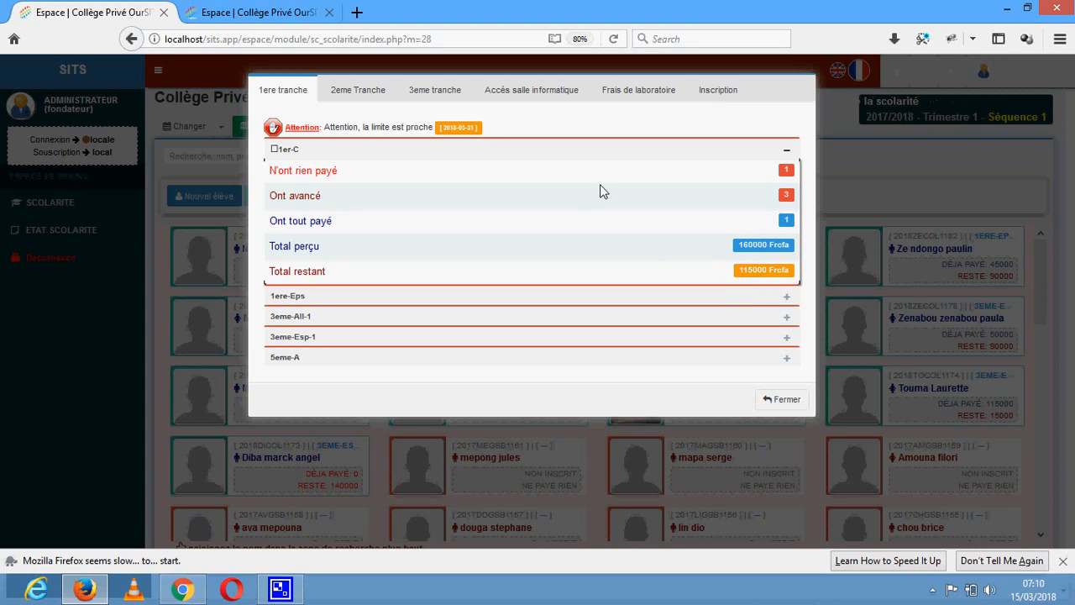
click(786, 150)
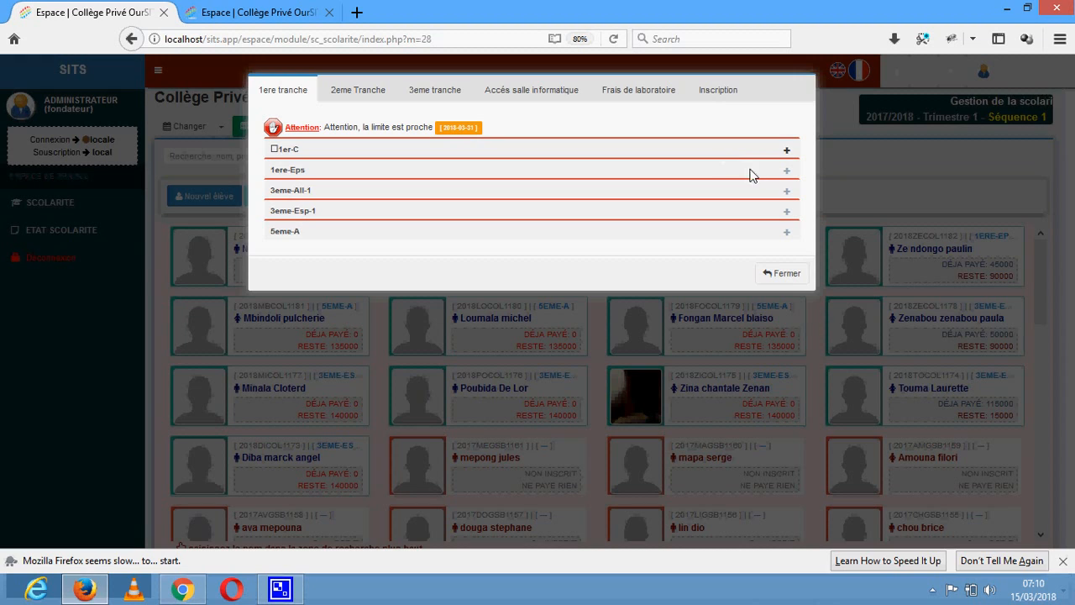
click(704, 210)
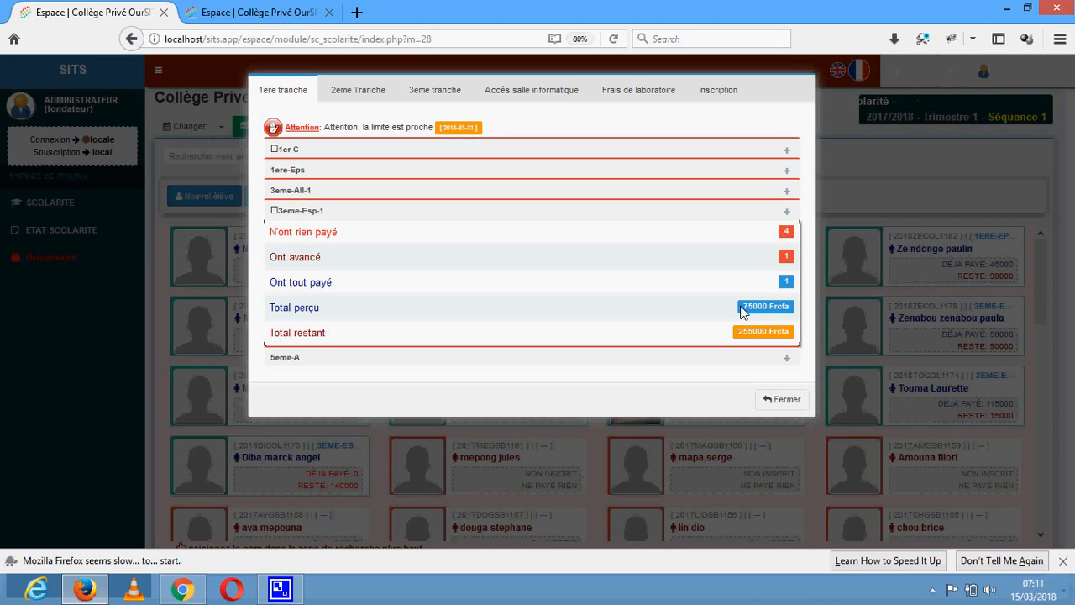
click(922, 383)
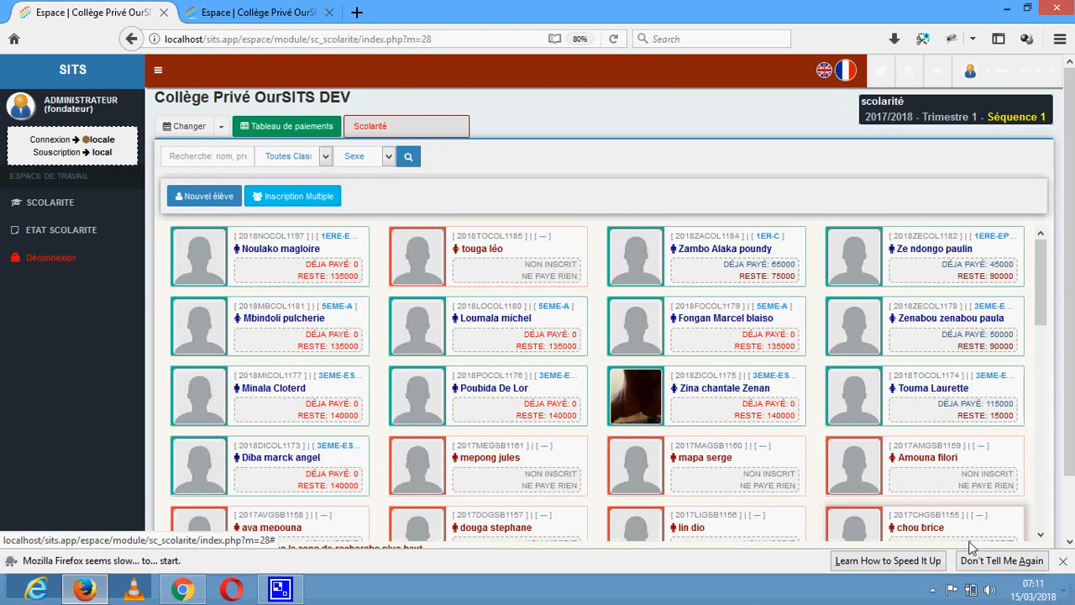
click(934, 591)
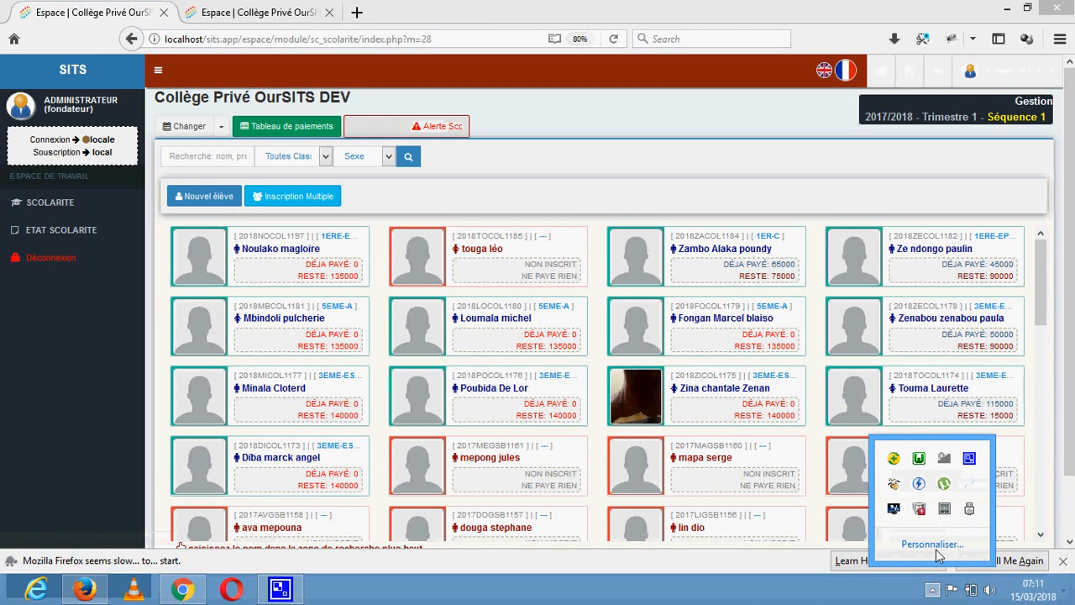
right_click(970, 459)
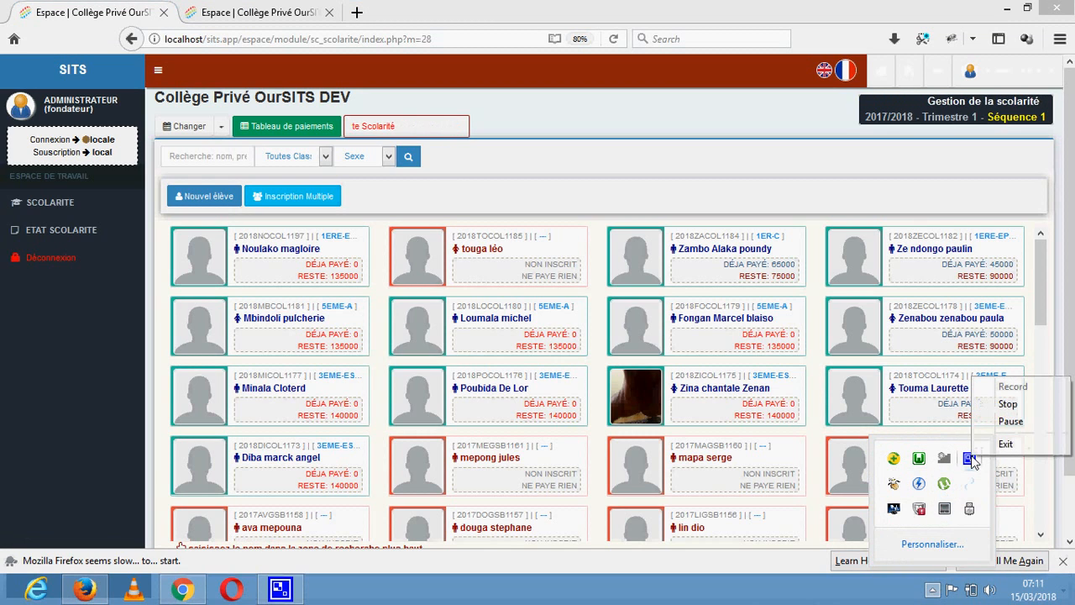